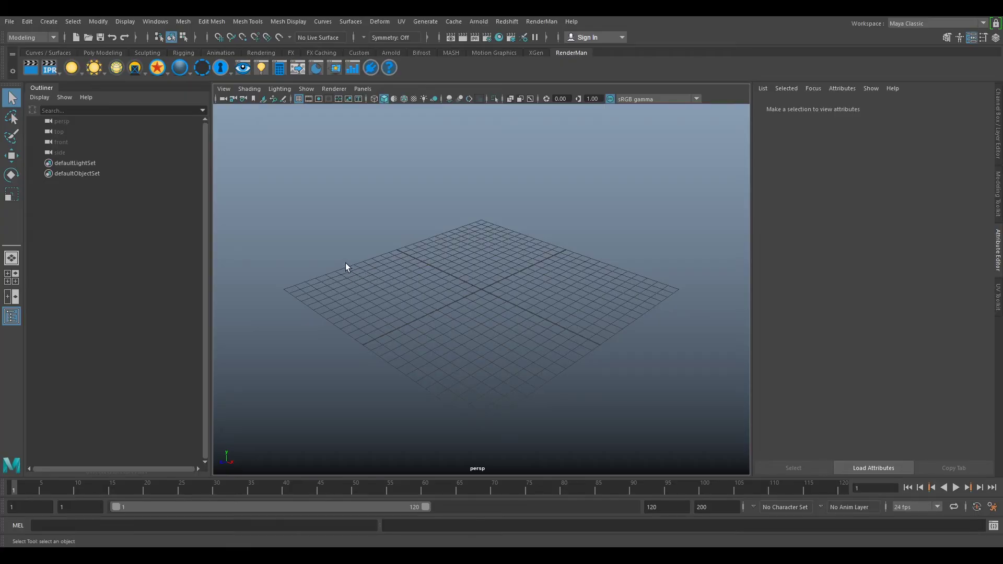
Import AbandonedCarPark_BG01_V001_Cam_v001.mel from G:\VFXtutors\Matchmove\MM009\tut.
left_click(9, 22)
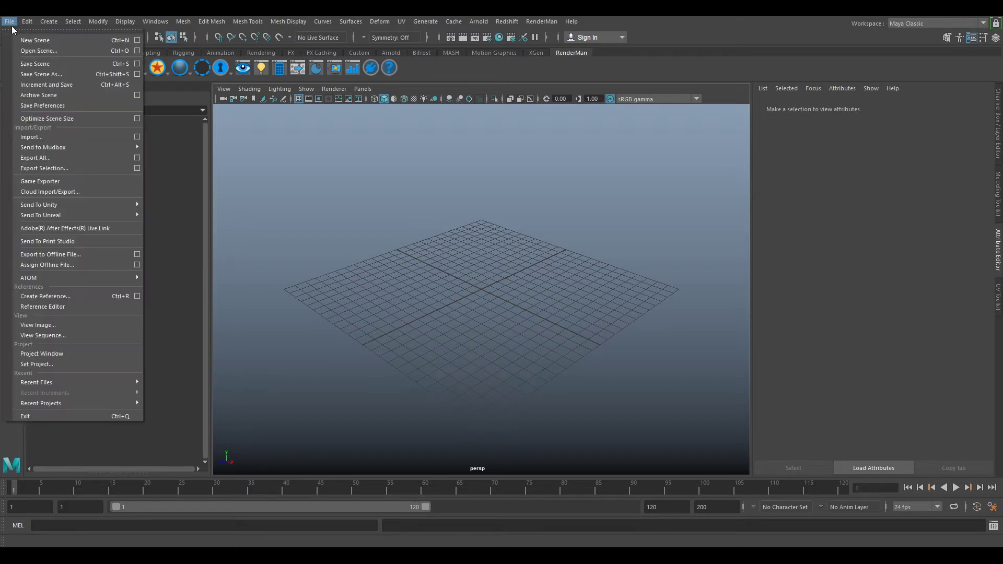
left_click(78, 137)
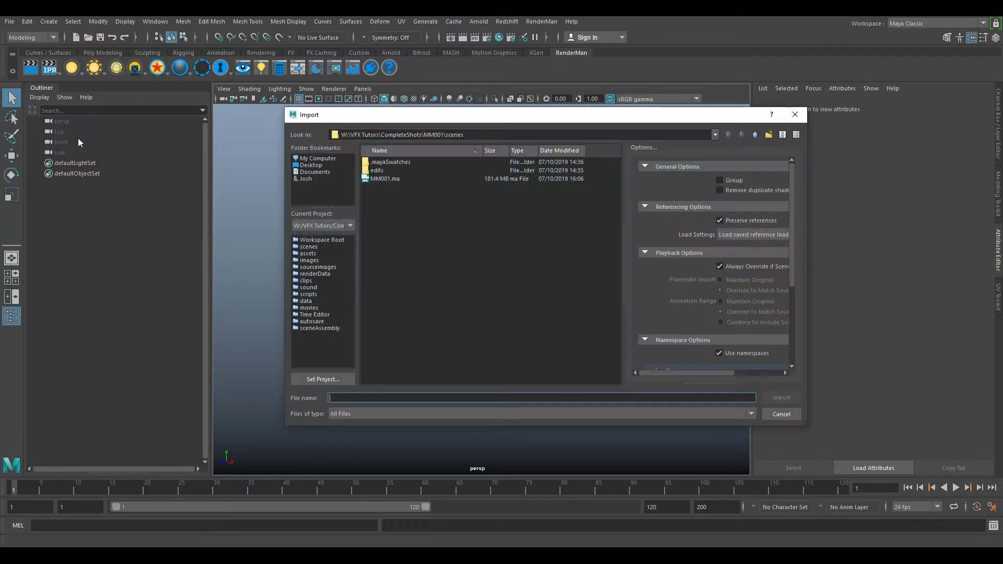
left_click(316, 158)
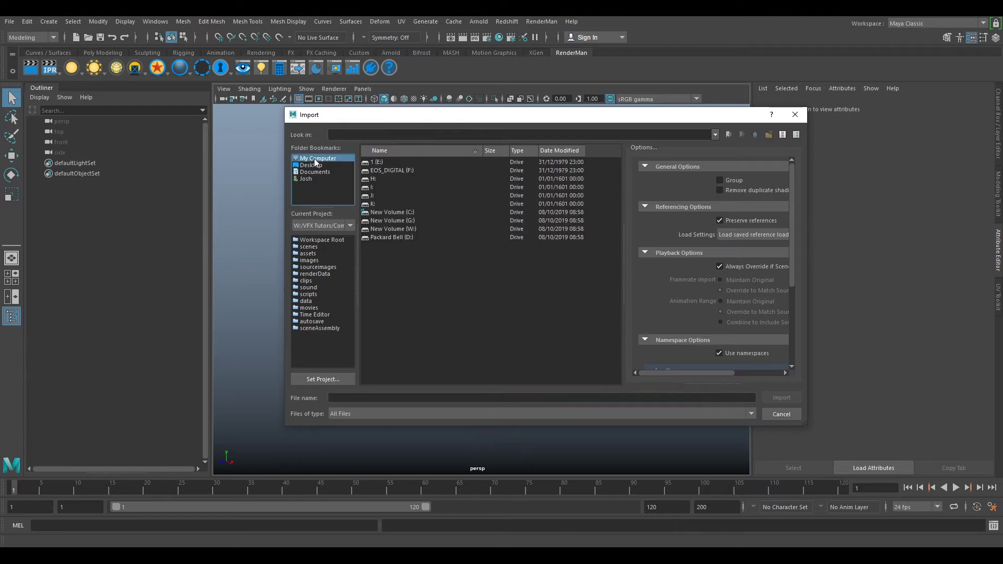
double_click(394, 222)
double_click(380, 166)
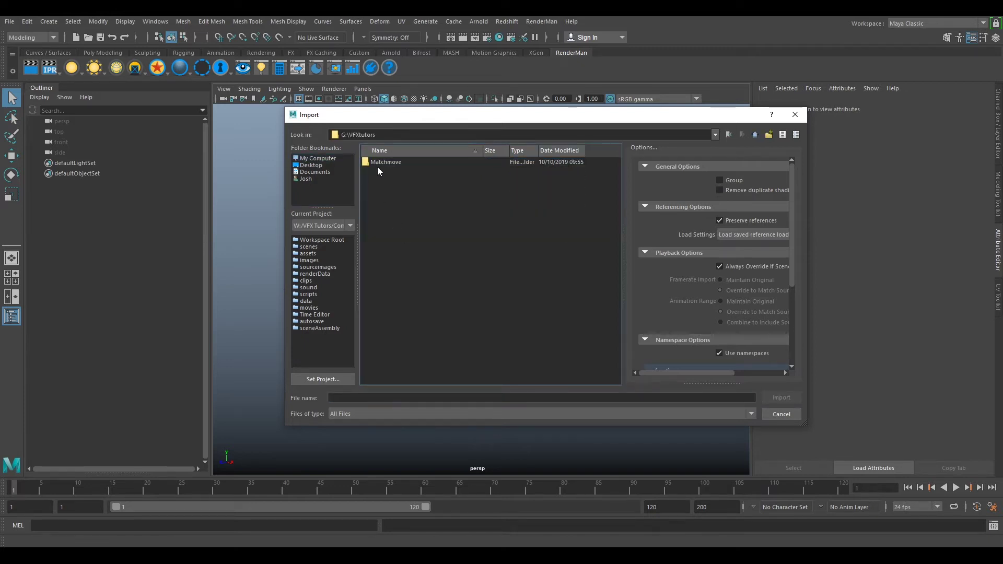
double_click(384, 163)
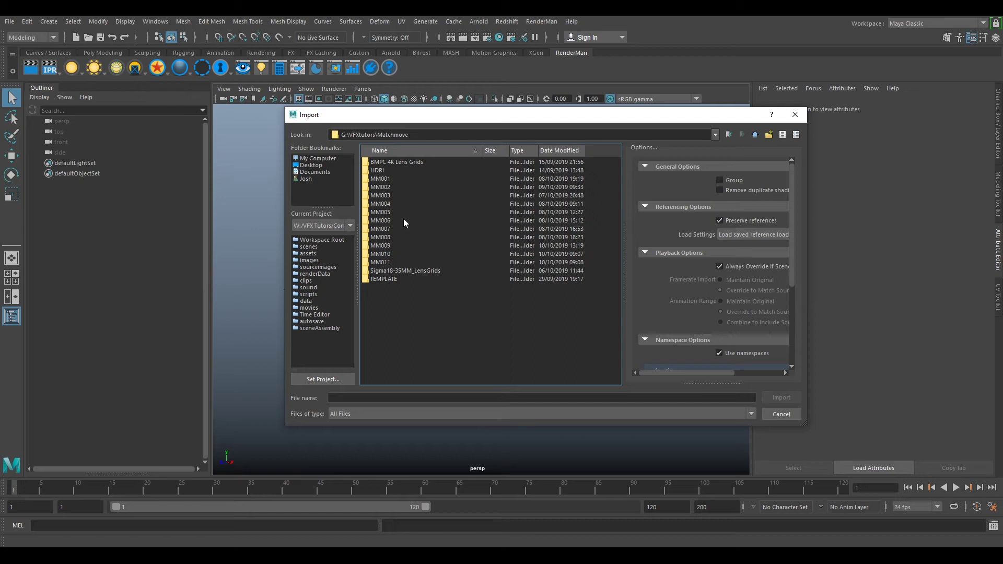
double_click(385, 245)
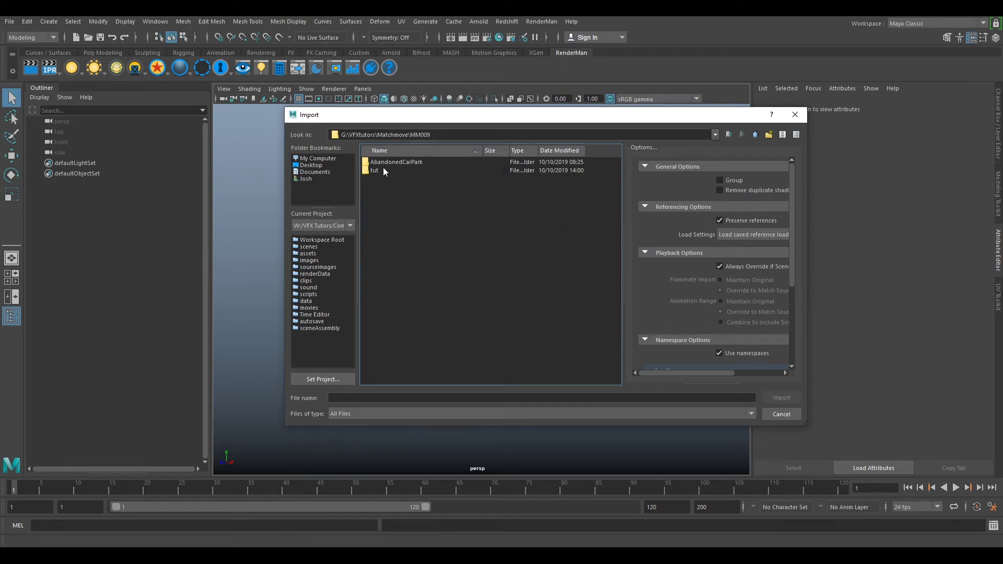
double_click(374, 170)
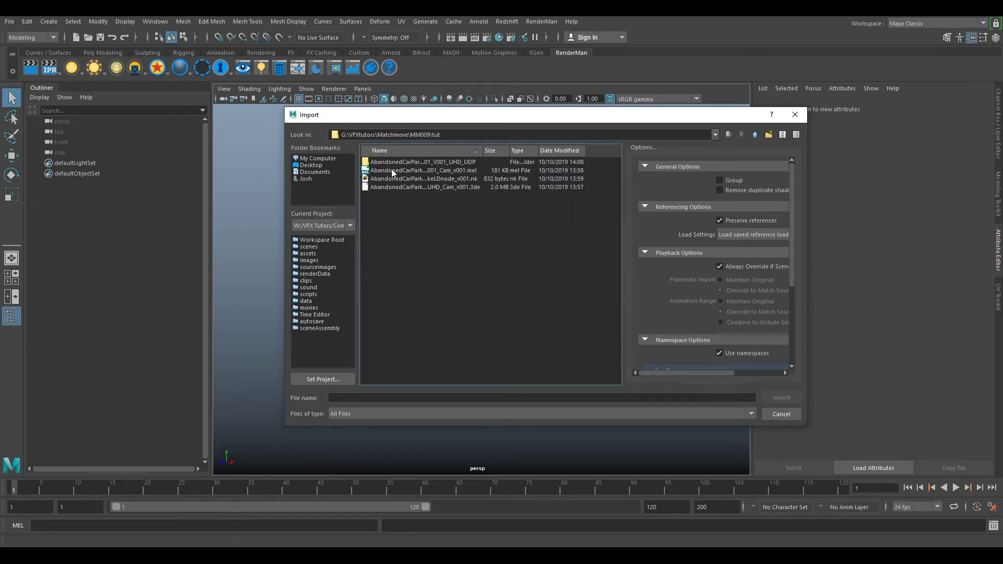
left_click(403, 171)
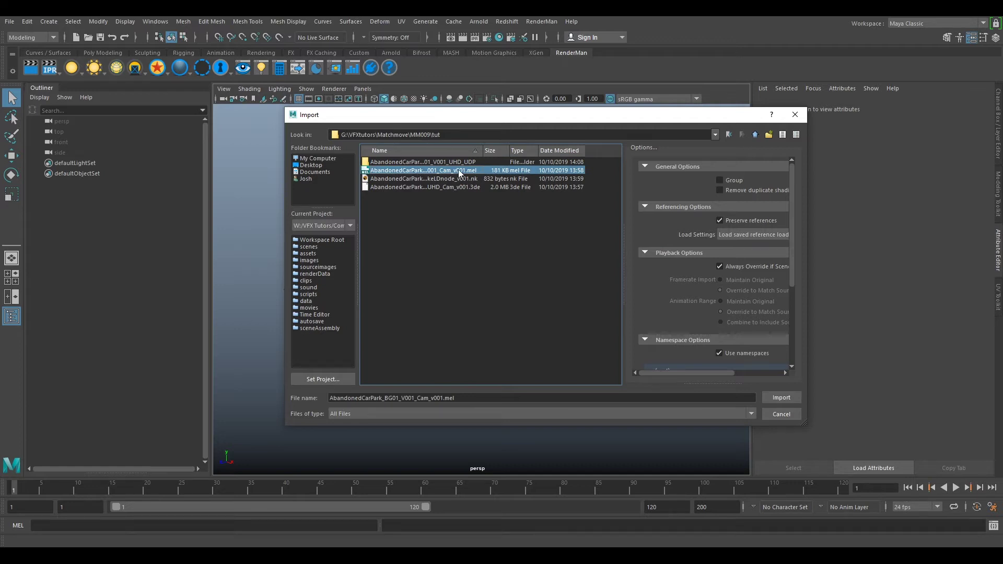
left_click(781, 399)
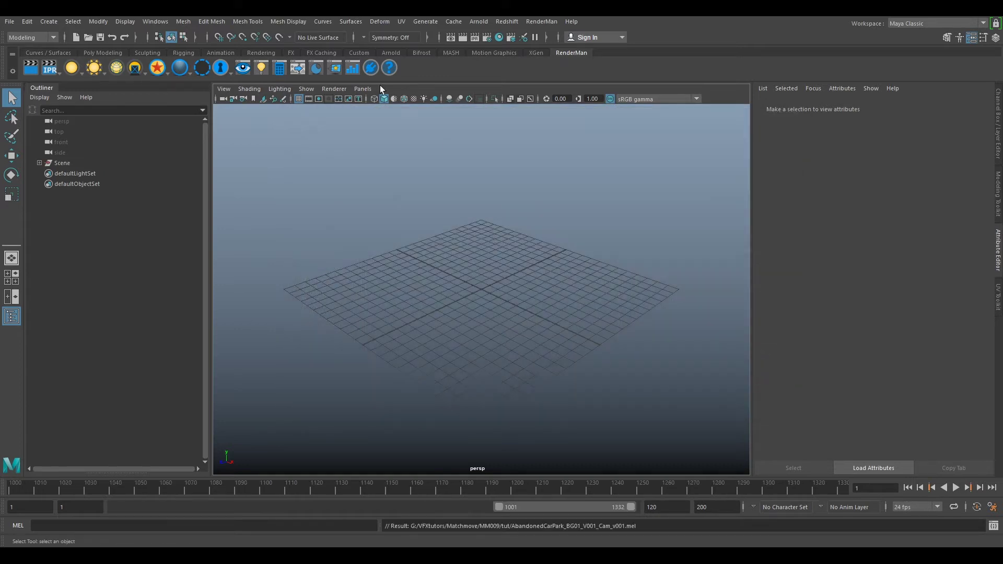
Rename the imported Scene group to MM.
double_click(64, 163)
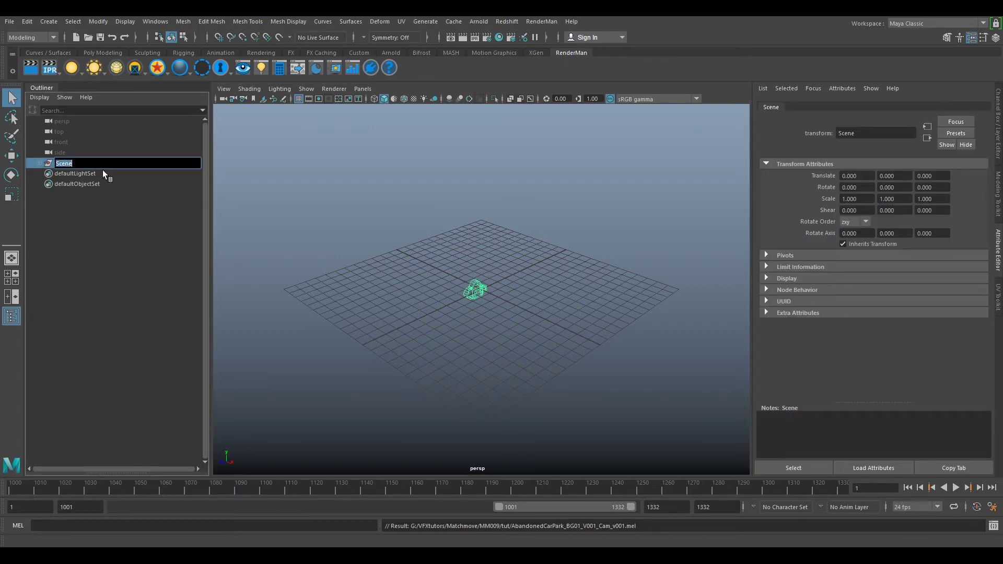
type("MM")
key("Return")
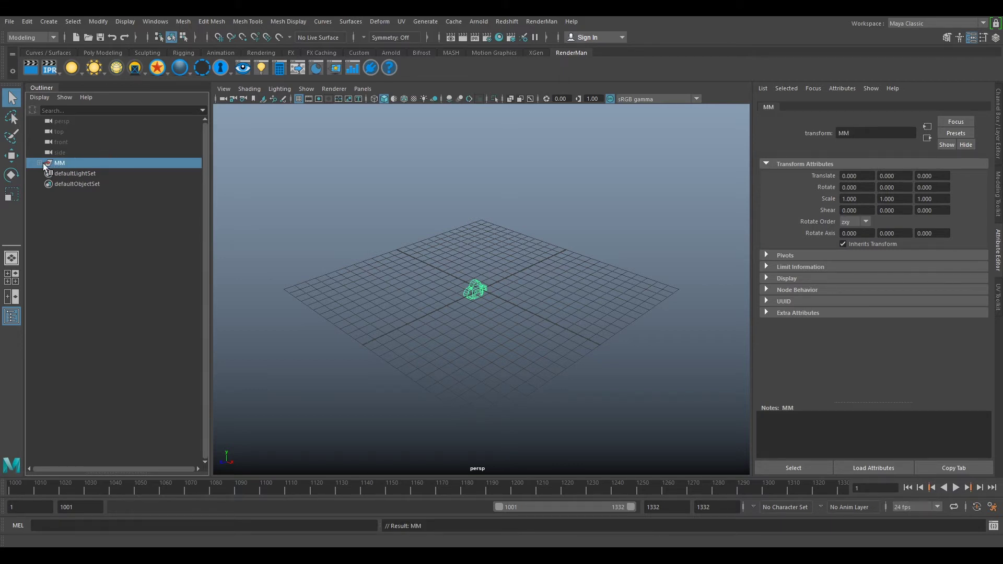
Play back the tracked camera, then delete the Sigma18_35MM_28MM_2_1 camera.
left_click(39, 164)
left_click(88, 174)
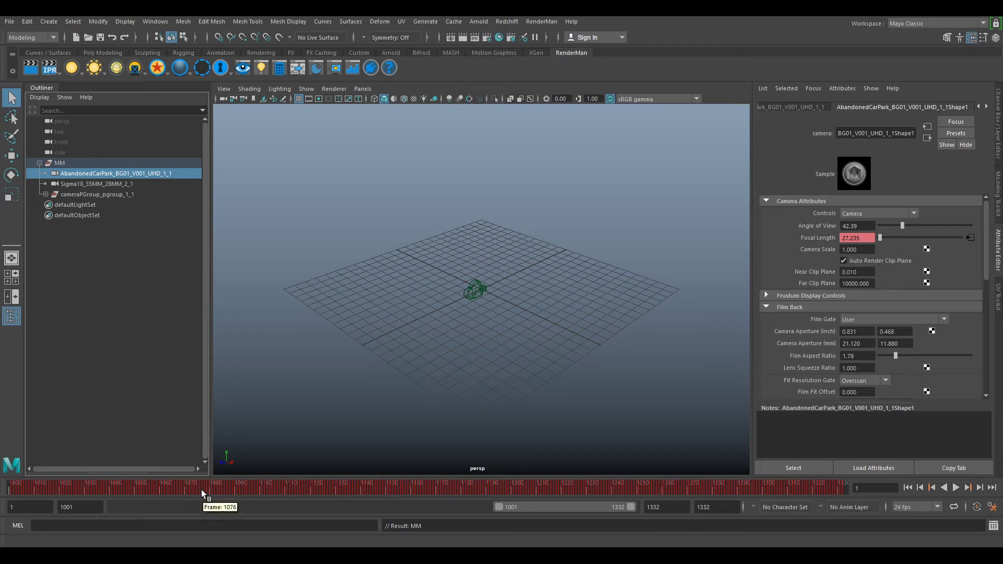
key("alt+v")
key("alt+v")
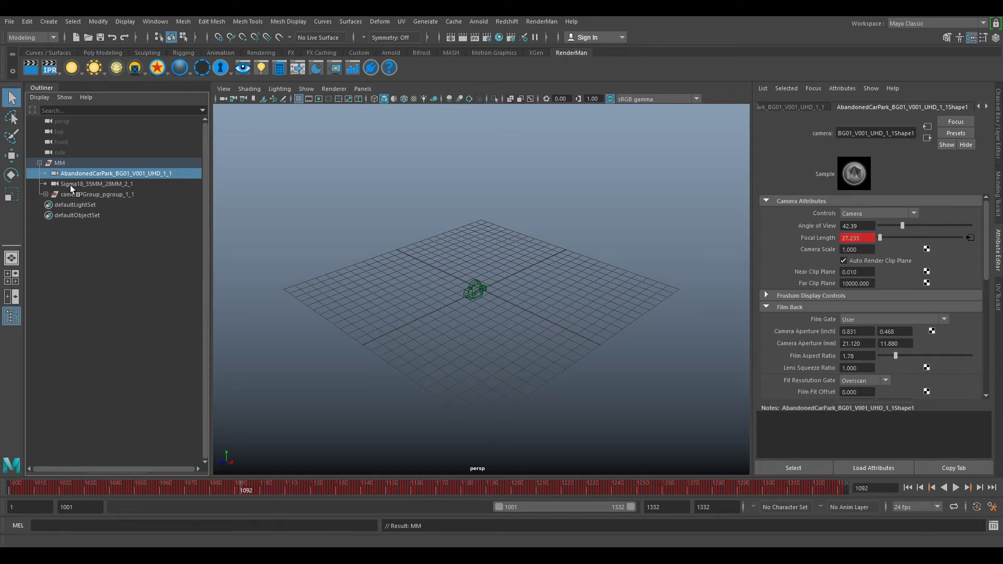
left_click(71, 185)
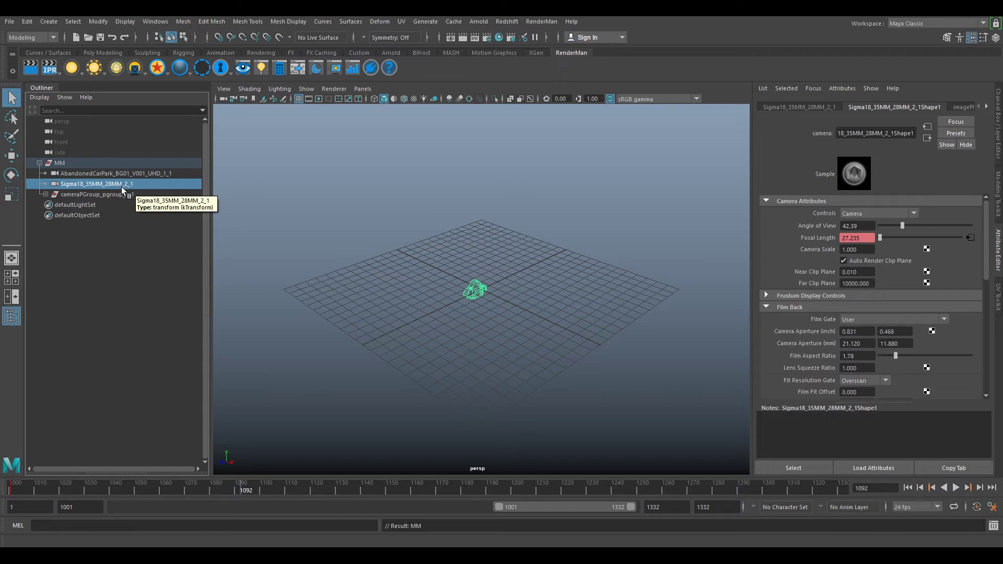
key("Delete")
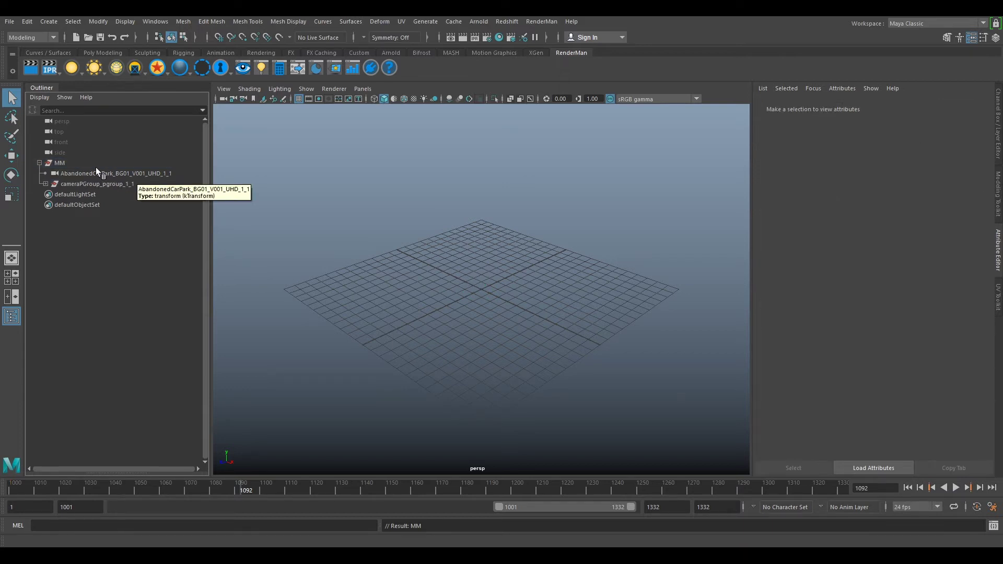
Look through AbandonedCarPark_BG01_V001_UHD_1_1 and move the time slider to frame 1139.
left_click(362, 89)
mouse_move(374, 98)
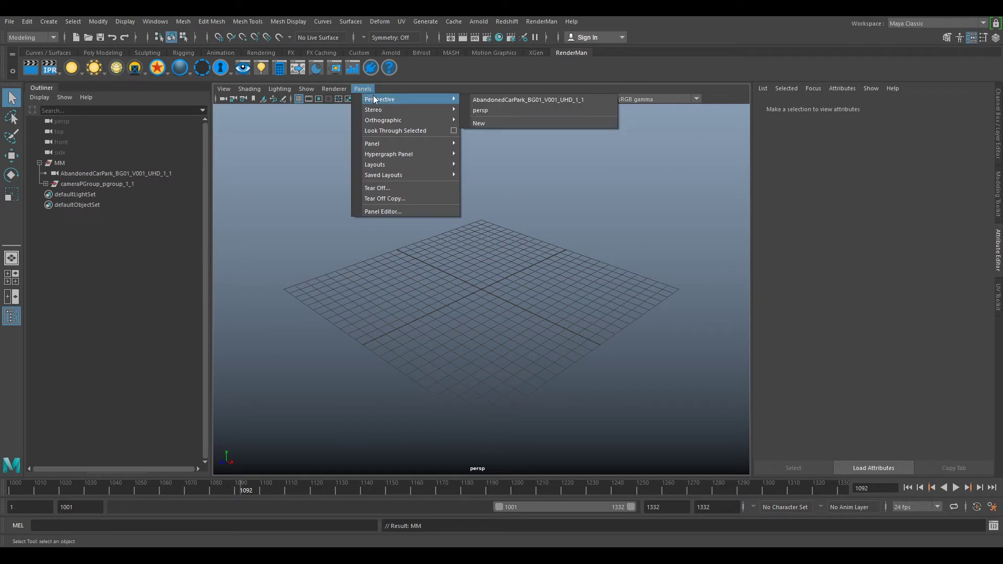
left_click(478, 99)
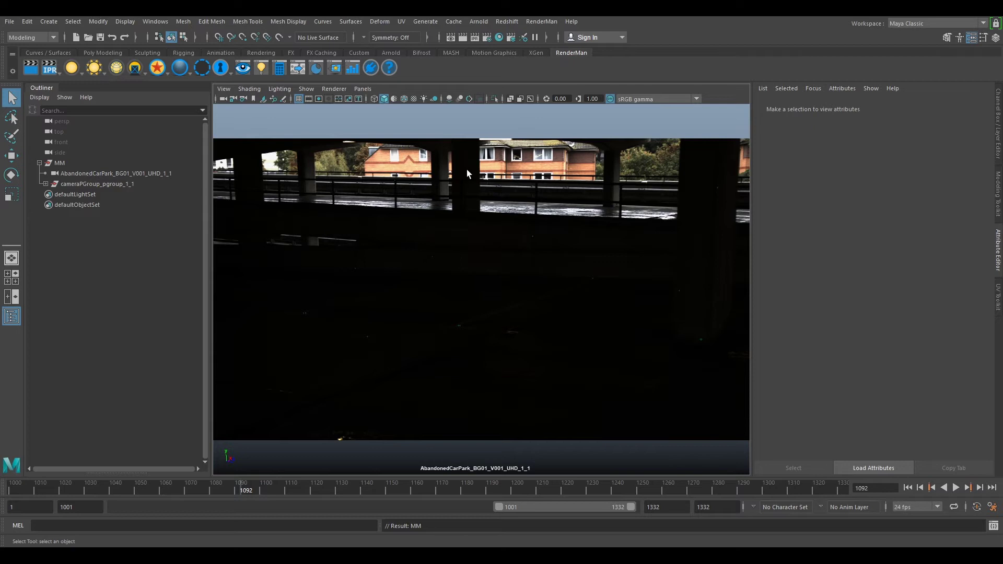
left_click(333, 485)
left_click(366, 484)
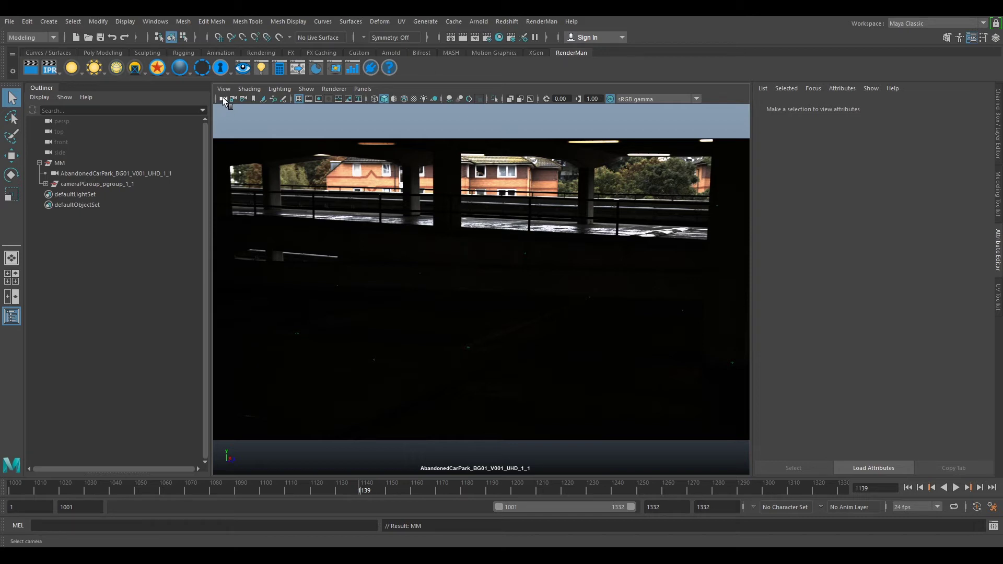
Select the viewport camera and set imagePlaneShape1's Alpha Gain to 0.7.
left_click(224, 100)
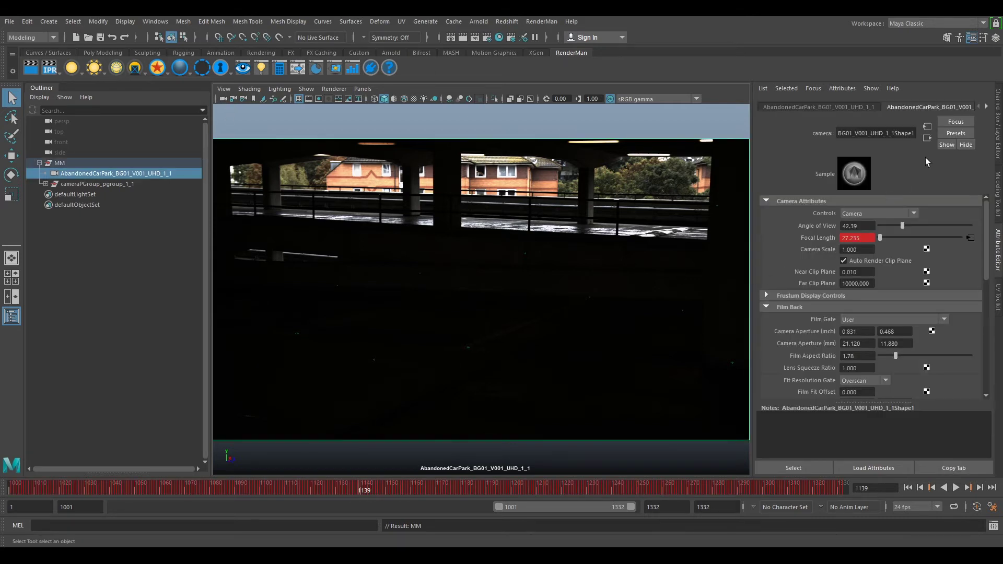
left_click(987, 106)
left_click(986, 107)
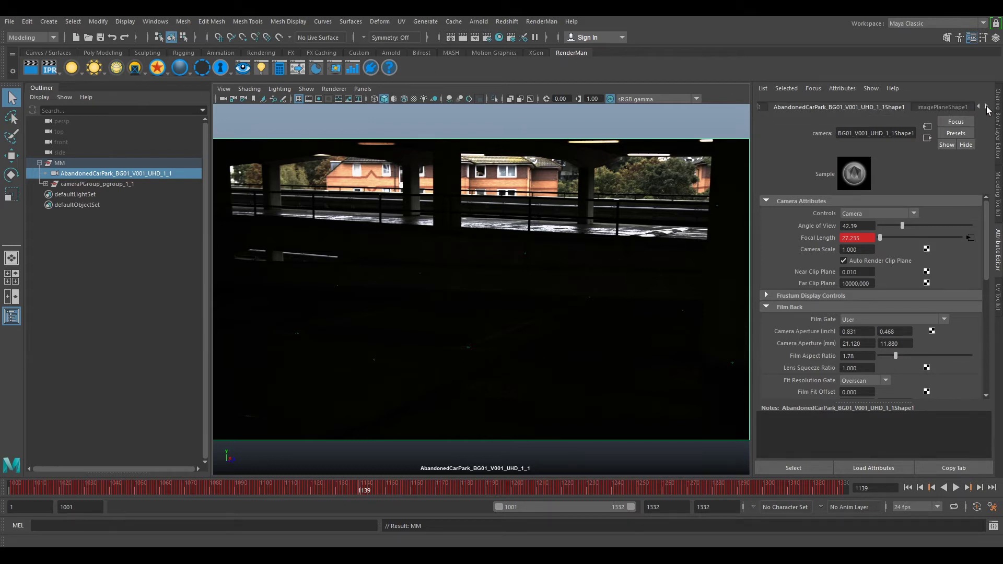
left_click(957, 107)
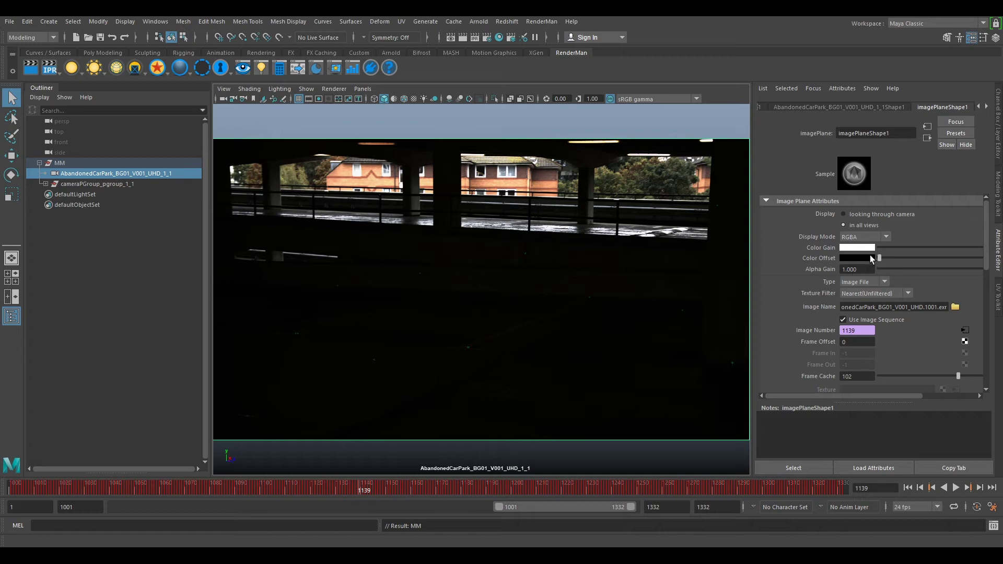
left_click(870, 269)
type("0.7")
key("Return")
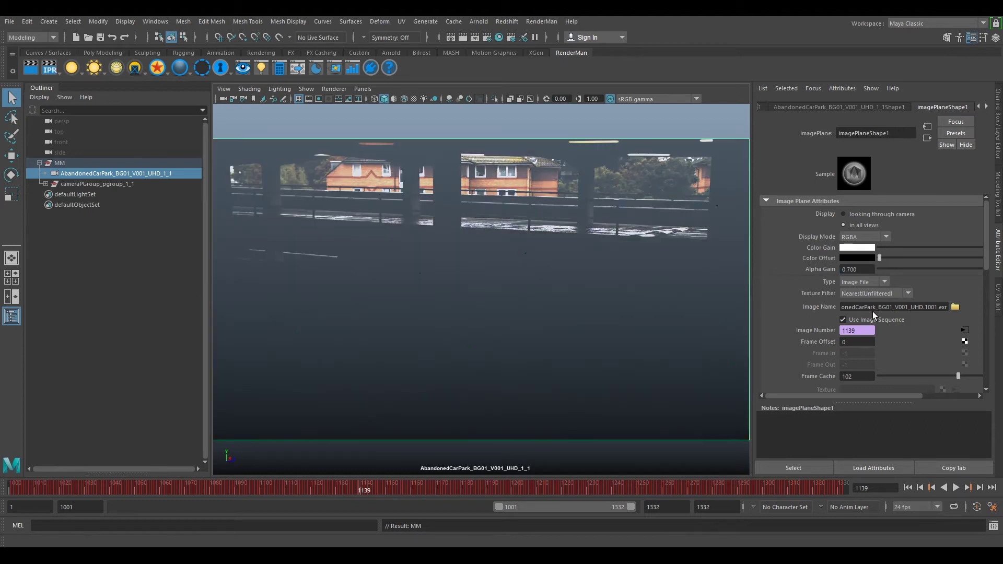
Load frame 1001 of the car park EXR plate from MM009\tut onto the image plane.
left_click(955, 307)
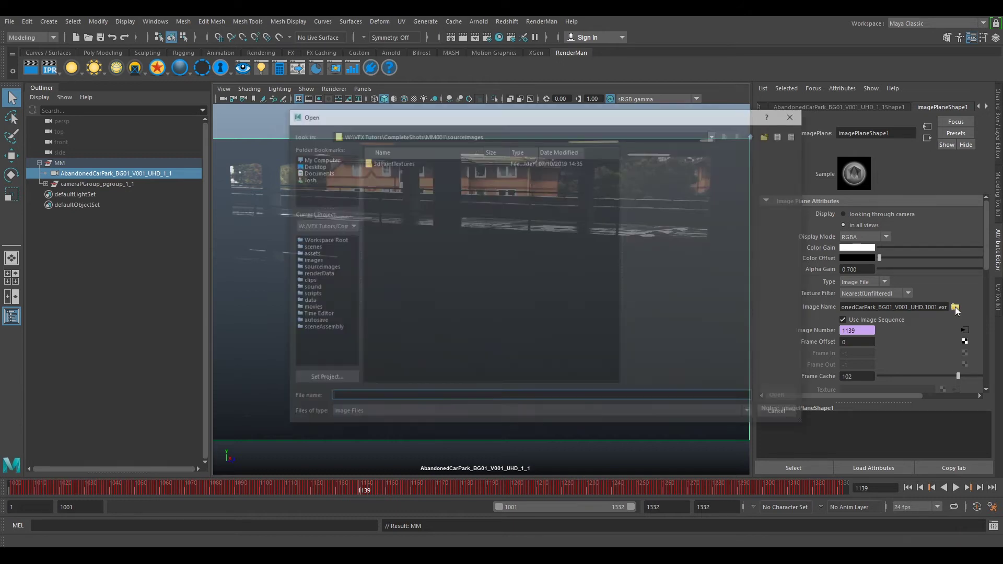
left_click(327, 159)
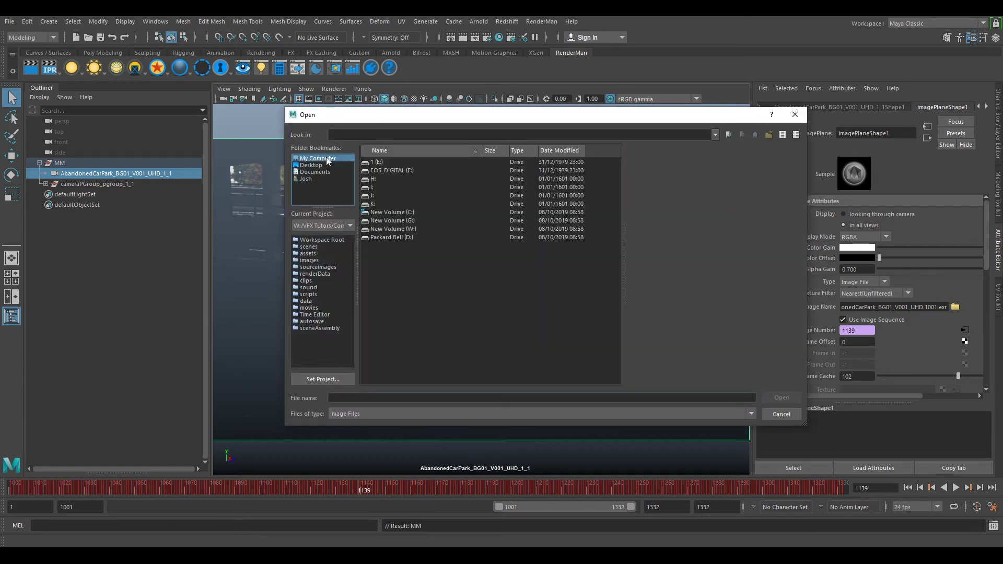
double_click(408, 221)
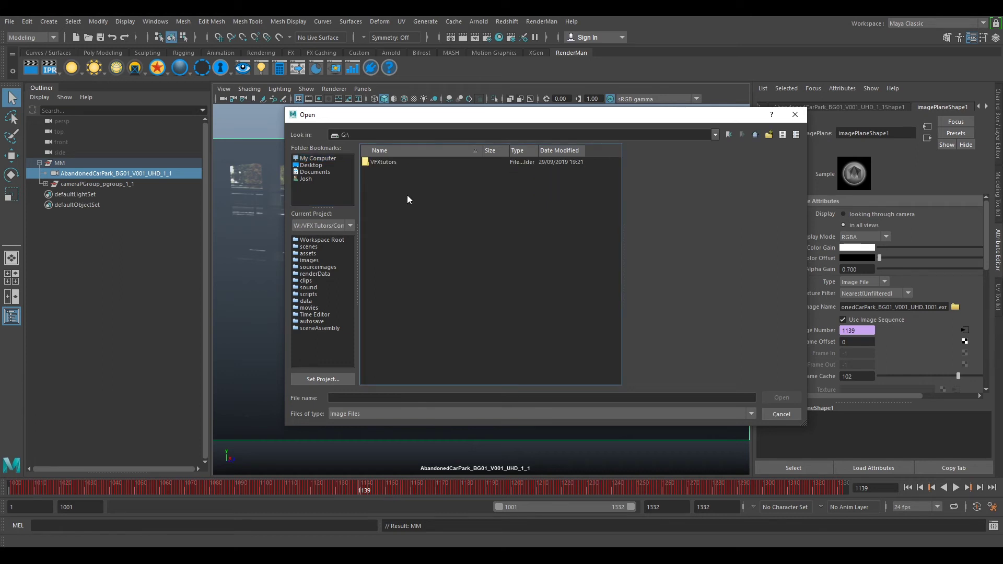
double_click(384, 162)
double_click(387, 162)
left_click(387, 245)
double_click(388, 245)
double_click(375, 170)
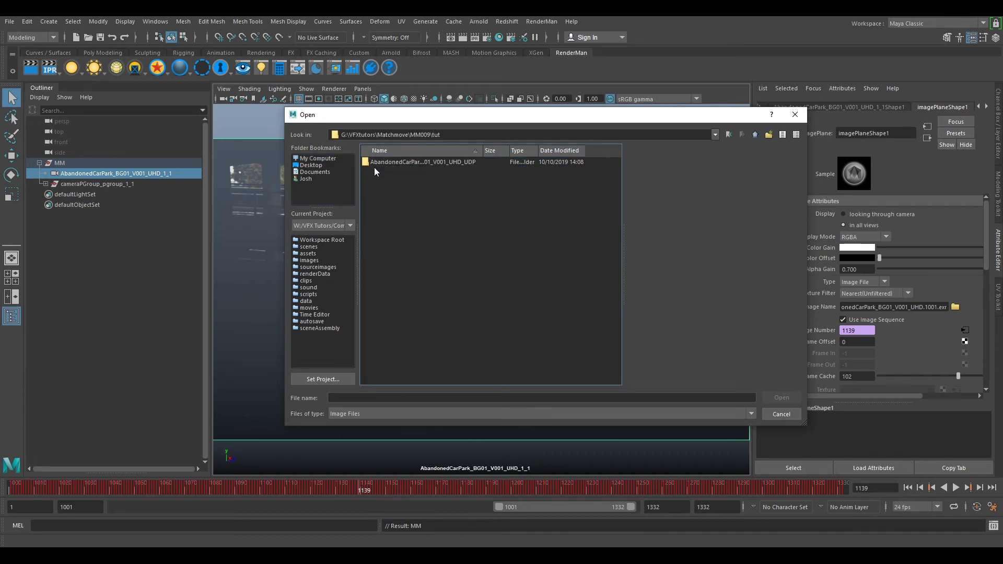
double_click(413, 162)
left_click(466, 161)
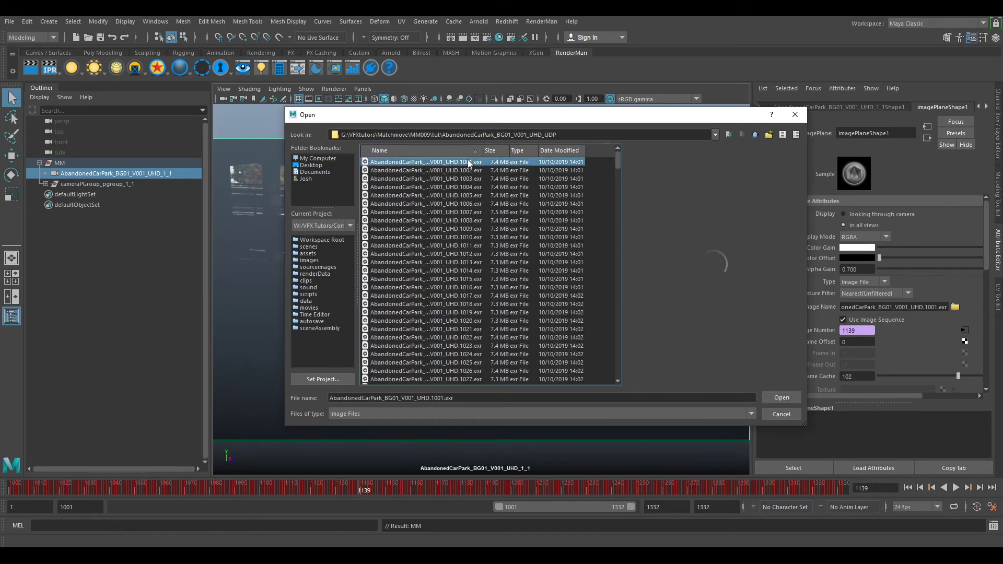
left_click(782, 398)
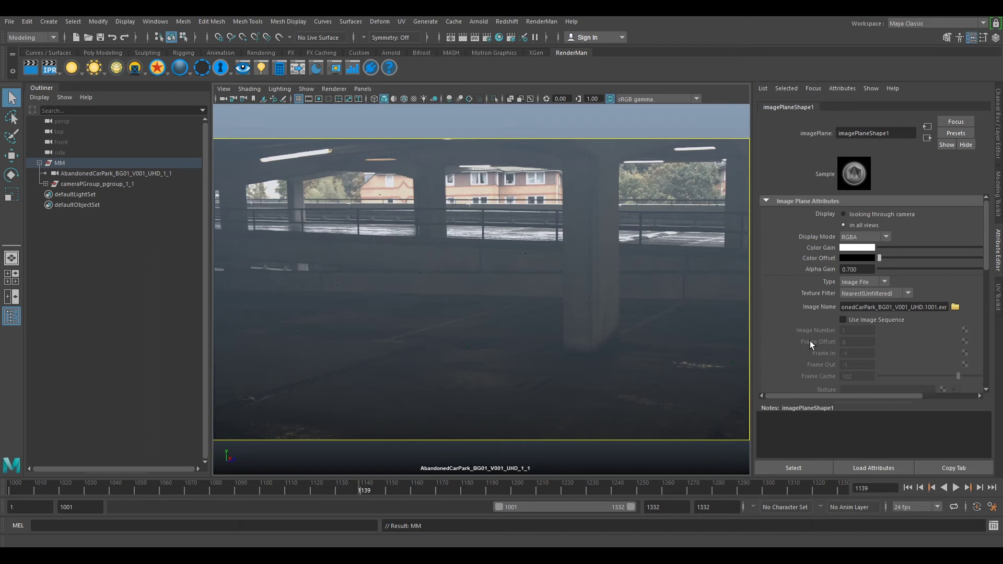
Turn on Use Image Sequence and set the image plane Depth to 1.
left_click(842, 319)
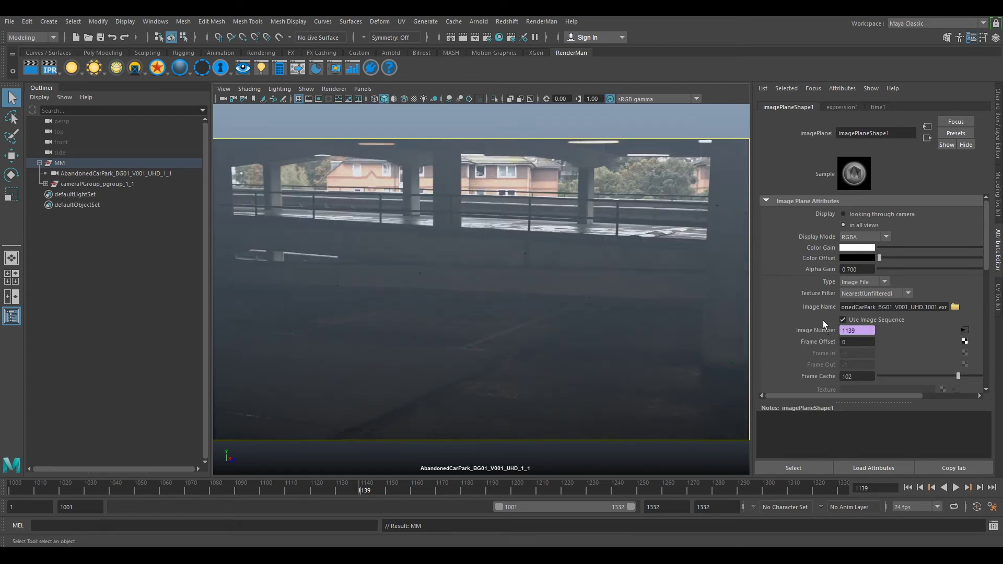
scroll(823, 324, "down", 3)
scroll(823, 321, "down", 3)
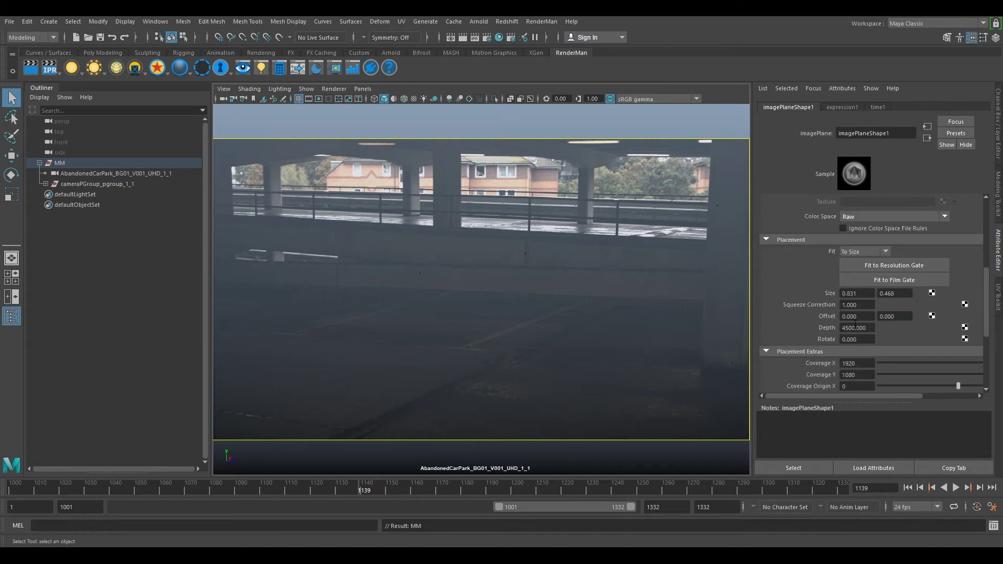
left_click_drag(872, 327, 809, 327)
type("1")
key("Return")
Import AbandonedCarPark_SetGeo_v004.obj from AbandonedCarPark\Data\SetGeo\SetGeo.
left_click(9, 21)
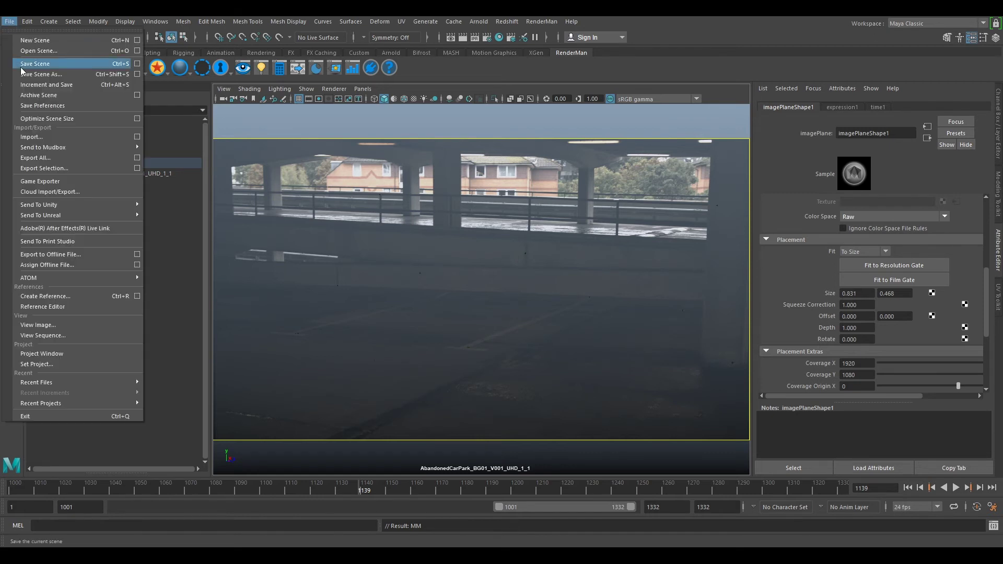
left_click(33, 137)
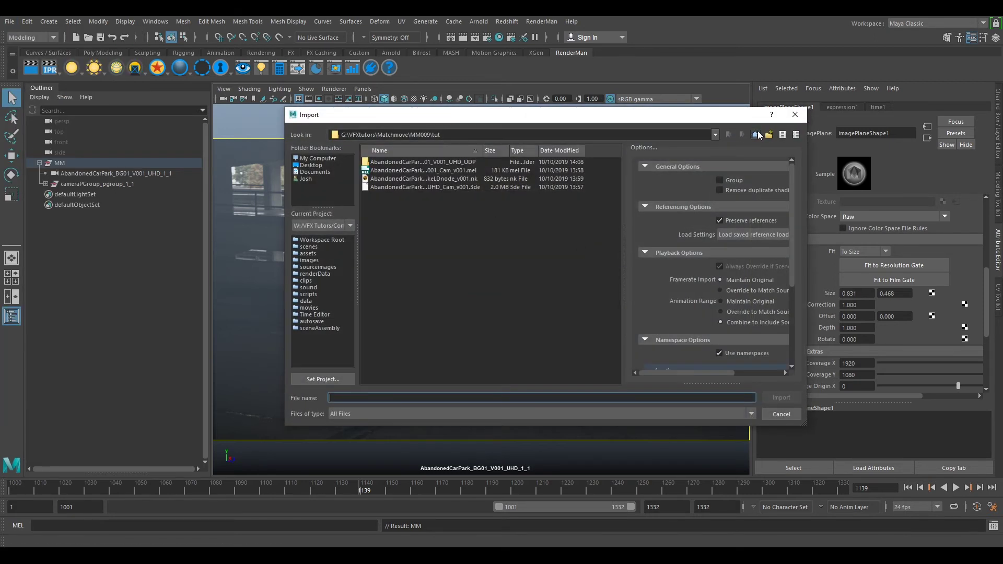
left_click(755, 135)
double_click(393, 167)
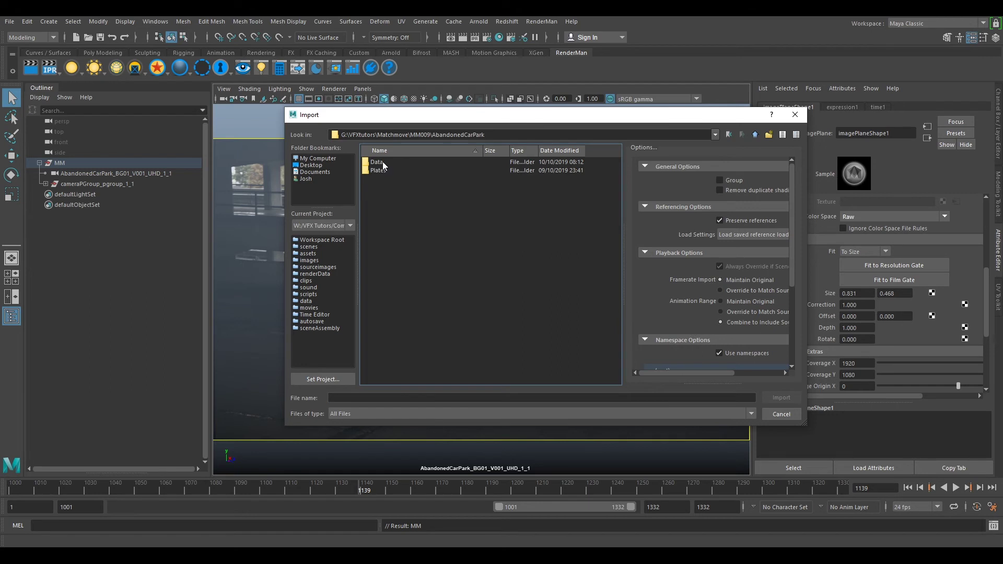
double_click(391, 166)
left_click(387, 207)
double_click(387, 207)
double_click(382, 161)
left_click(401, 163)
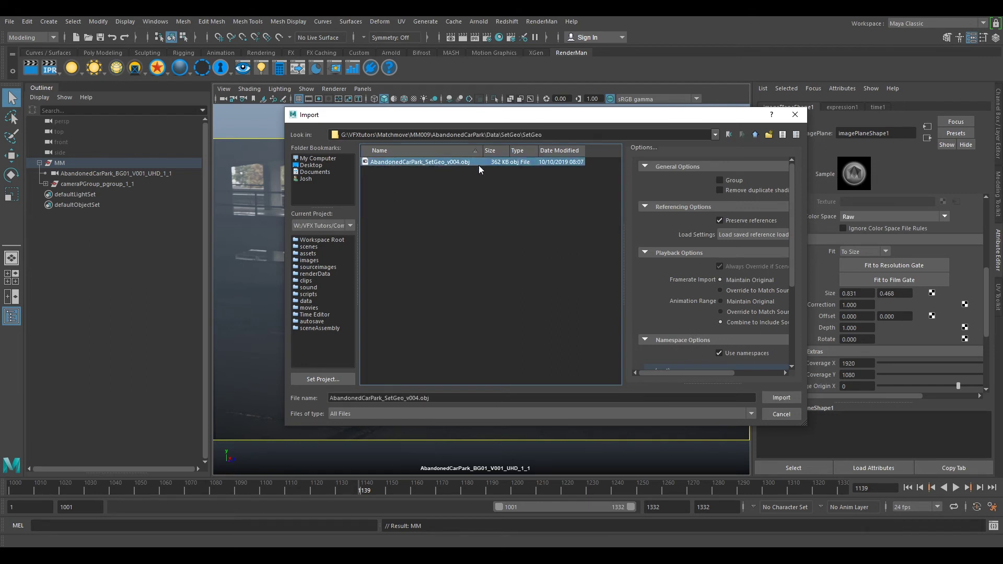
left_click(780, 398)
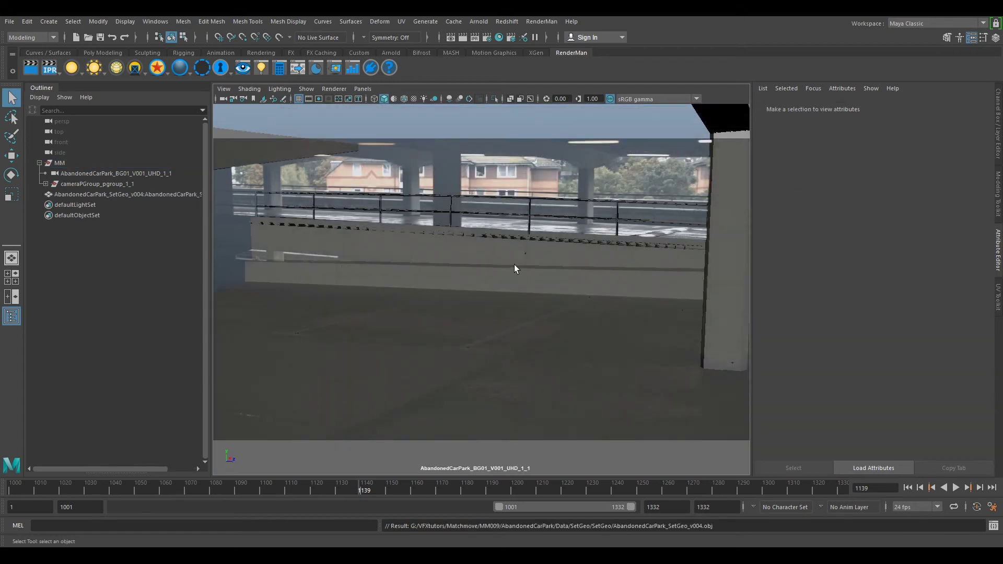
Turn on Wireframe on Shaded and set the camera's Near Clip Plane to 1.
left_click(249, 88)
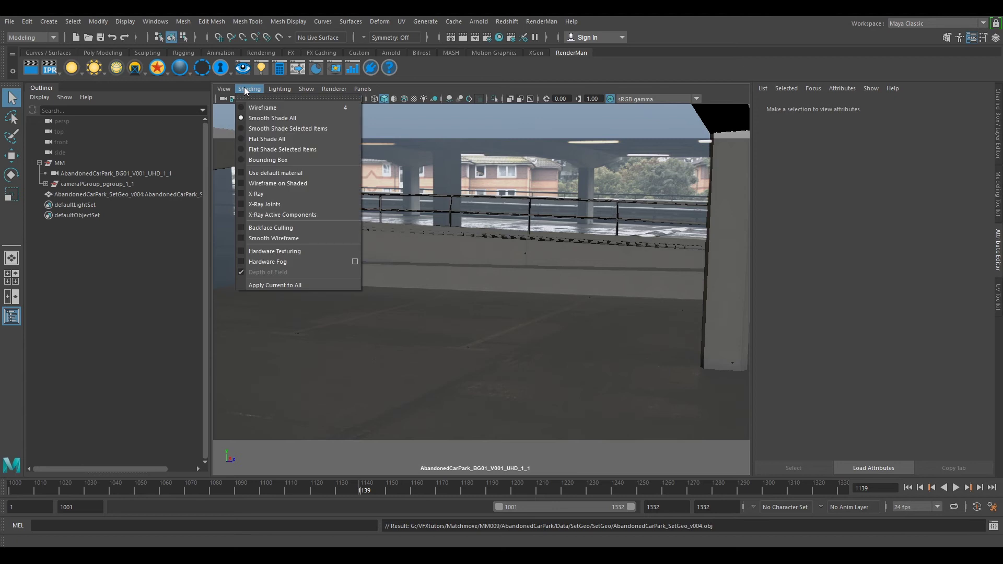
left_click(273, 185)
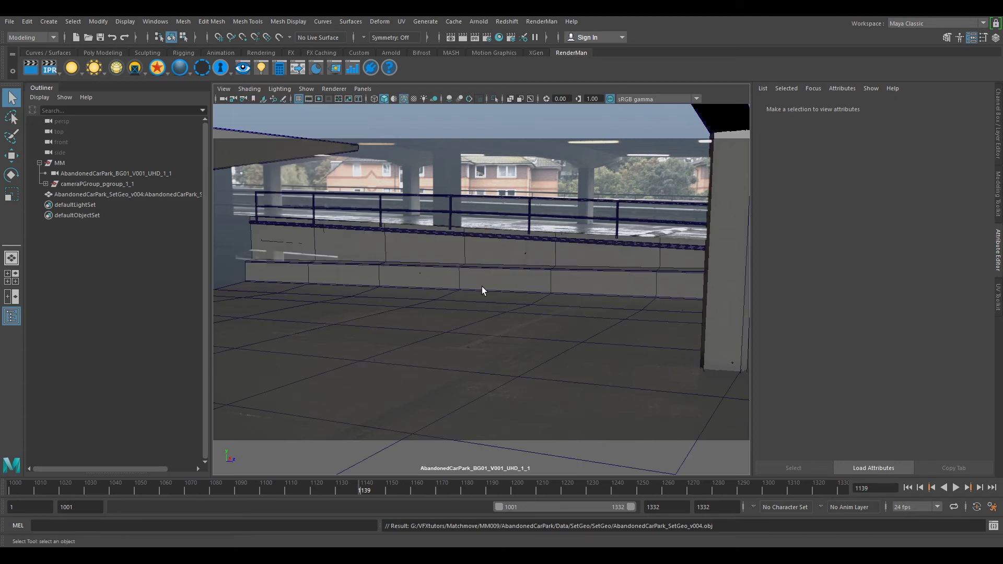
left_click(224, 99)
left_click(860, 272)
type("10")
key("Return")
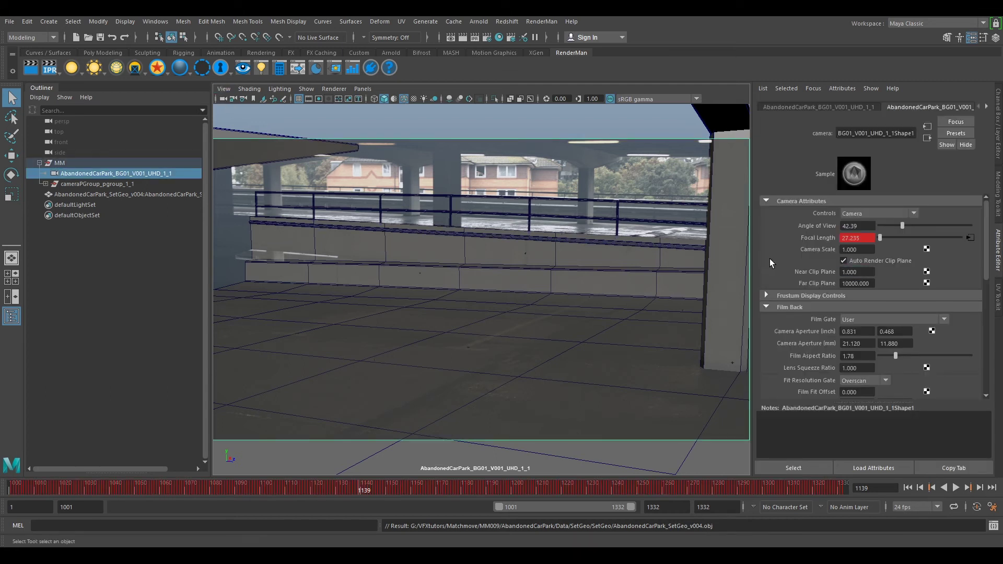
Enable Smooth Wireframe and Multisampling Anti-aliasing in the Viewport 2.0 settings.
left_click(342, 93)
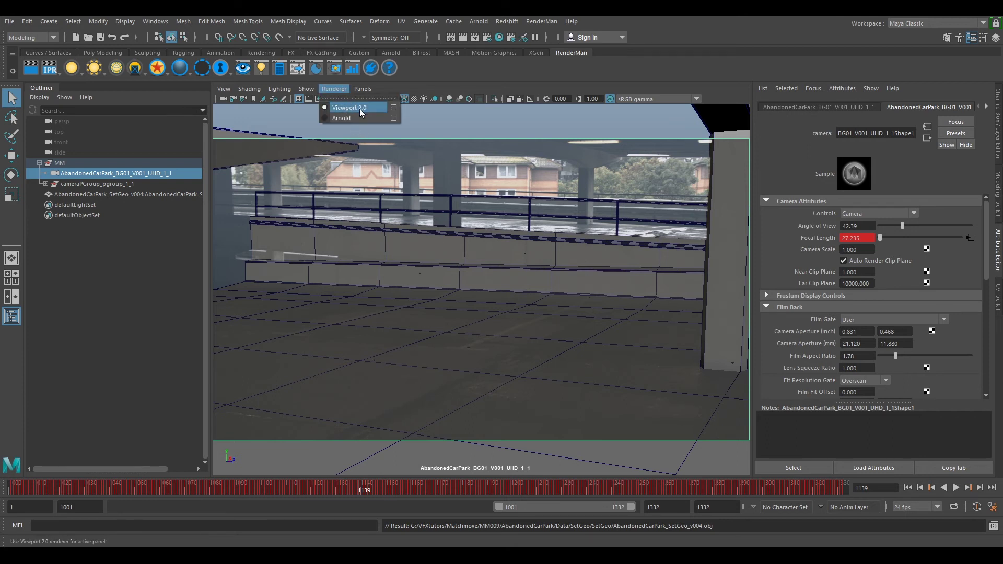
left_click(394, 108)
scroll(763, 386, "down", 3)
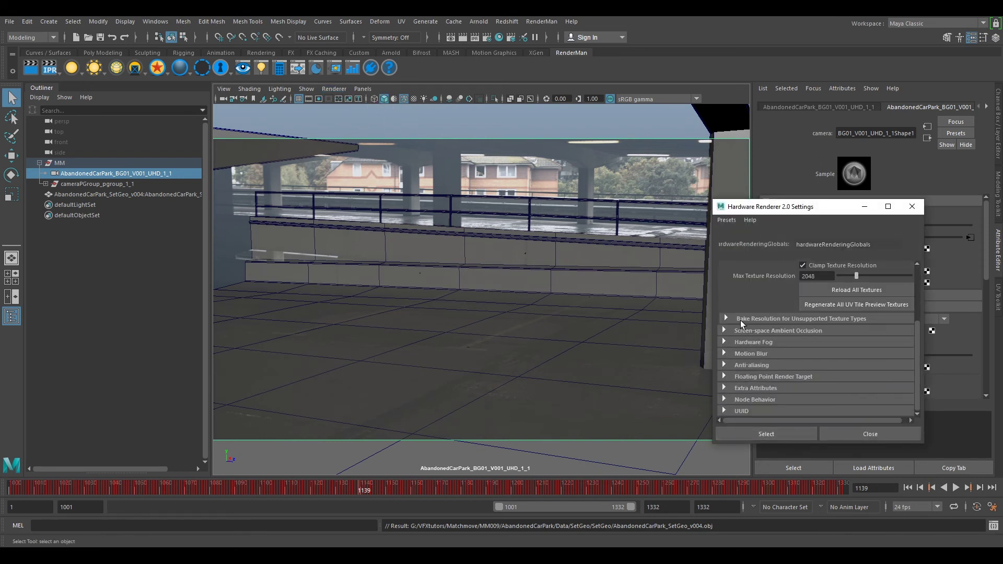
left_click(725, 365)
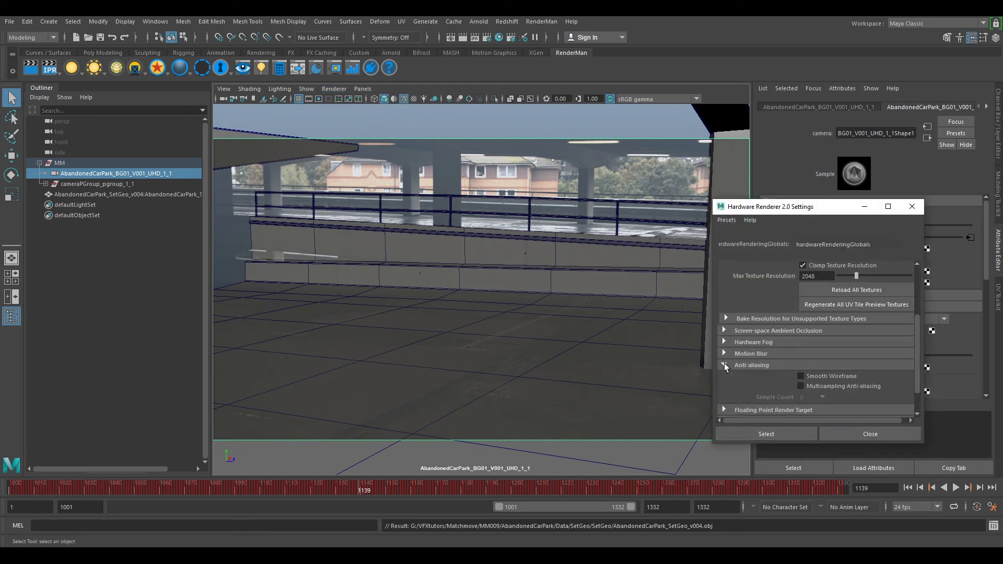
left_click(801, 376)
left_click(801, 387)
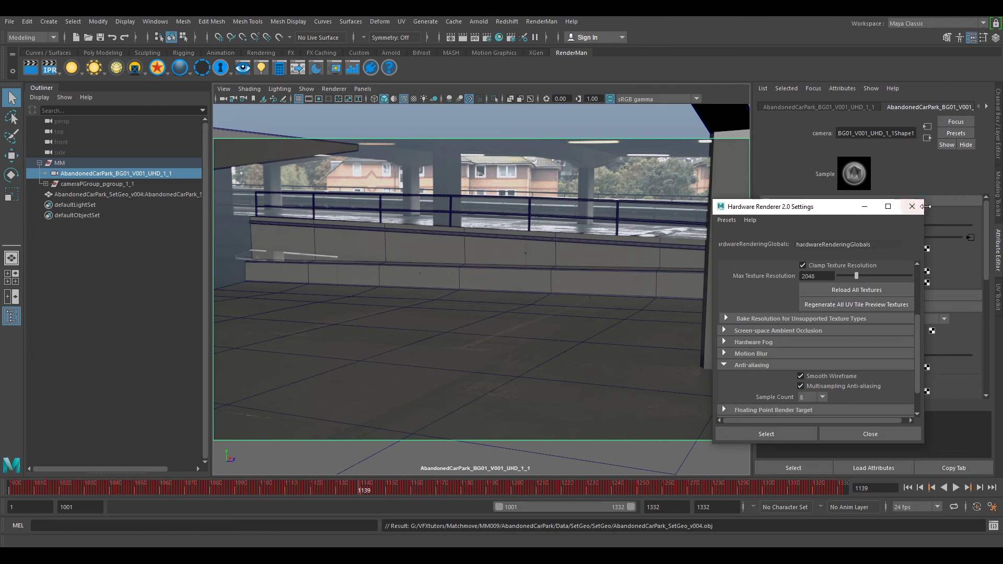
left_click(912, 206)
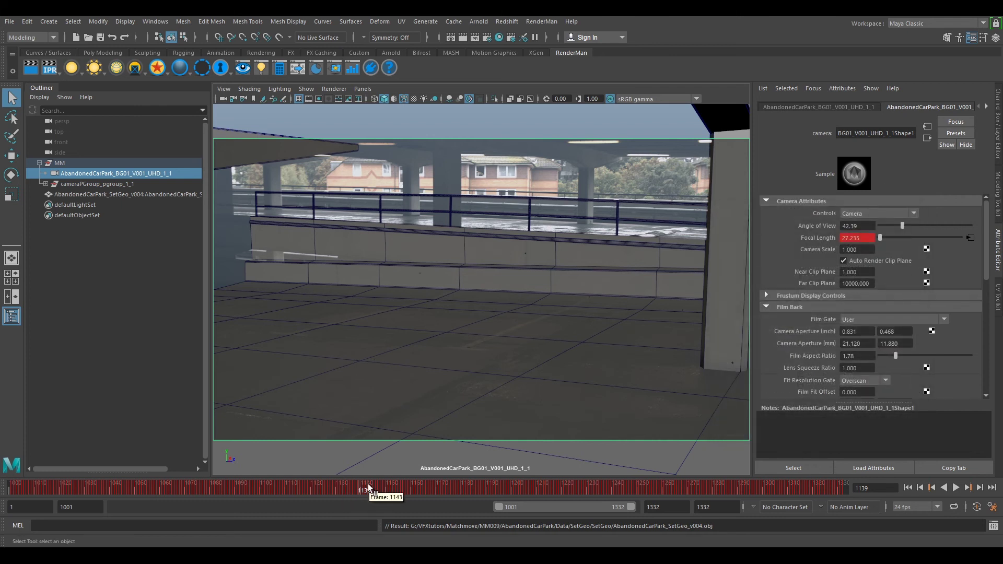
Scrub the time slider through the shot, ending at frame 1183, checking the geometry alignment.
left_click_drag(366, 488, 714, 490)
left_click_drag(453, 489, 473, 487)
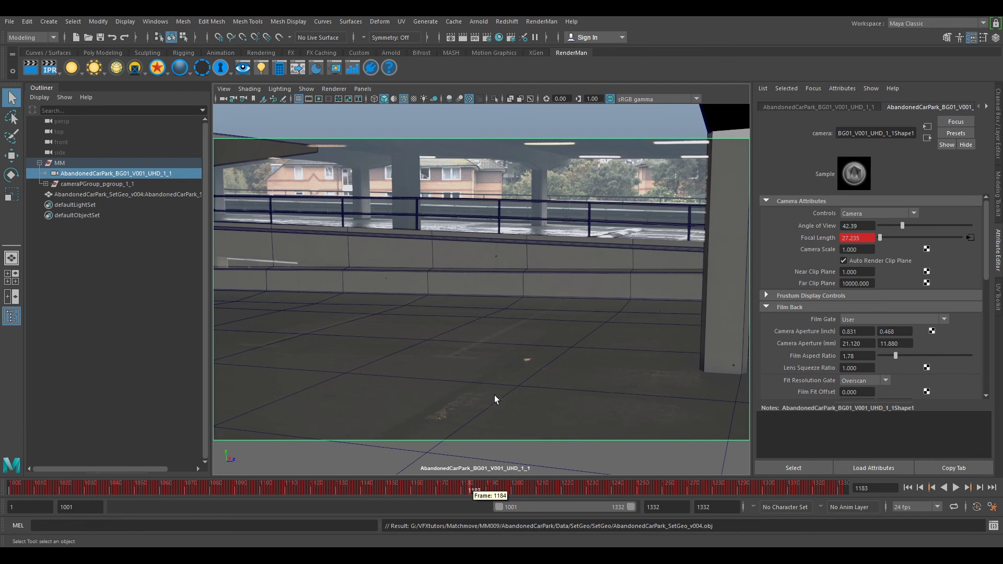